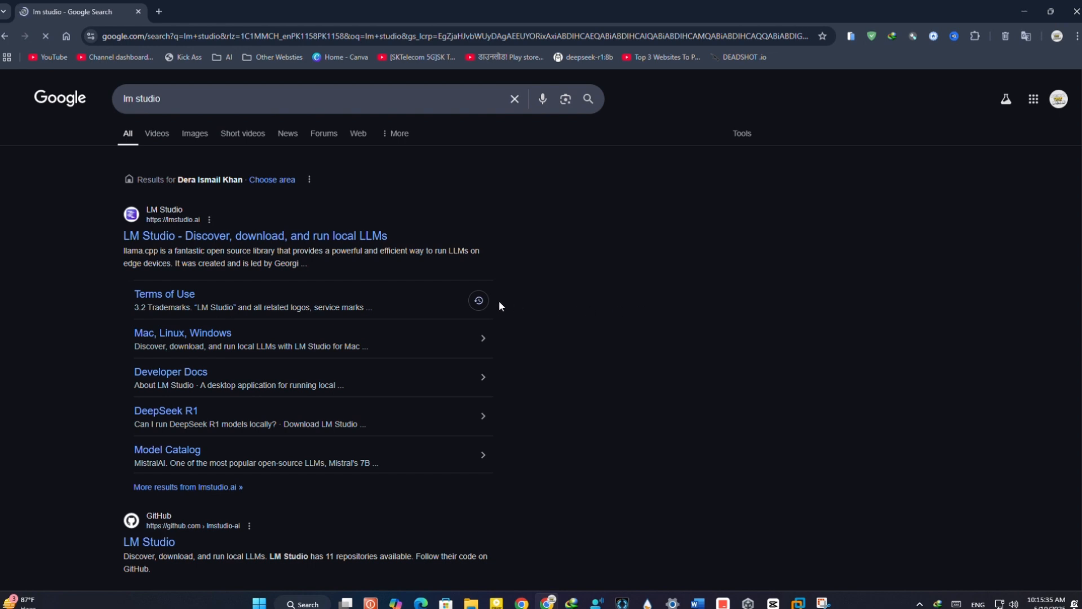
# Step: Download the LM Studio 0.3.15 installer for Windows from the official lmstudio.ai site
pyautogui.click(228, 237)
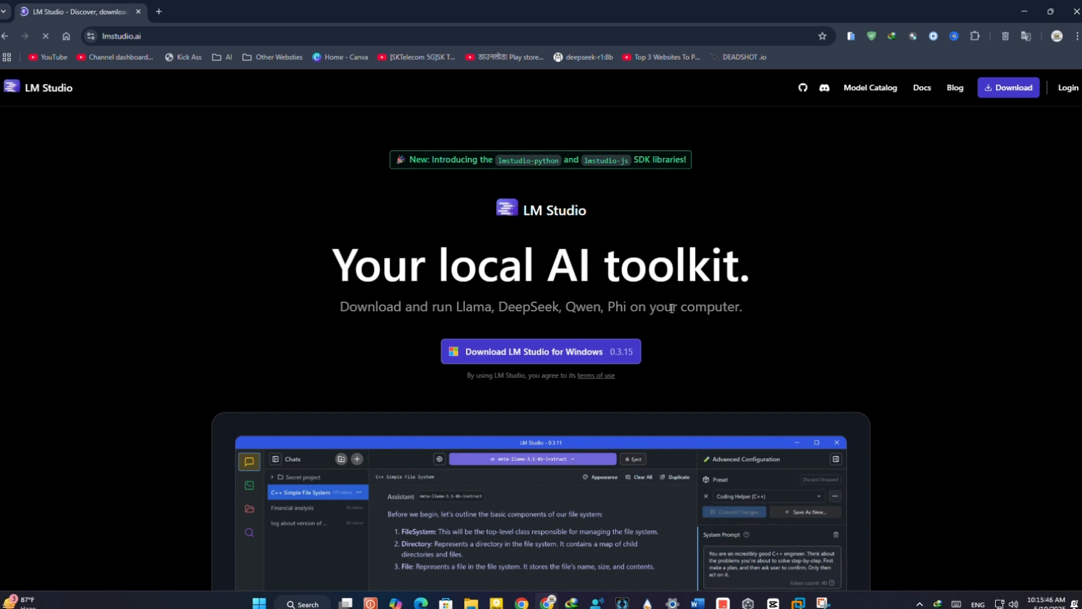
pyautogui.scroll(-1, 687, 285)
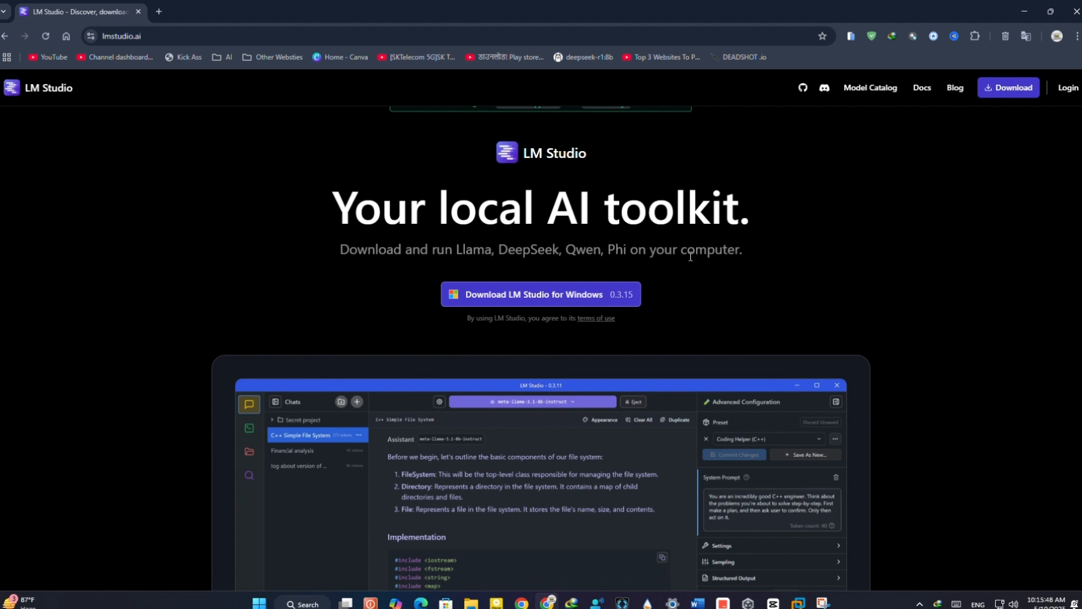
pyautogui.click(548, 296)
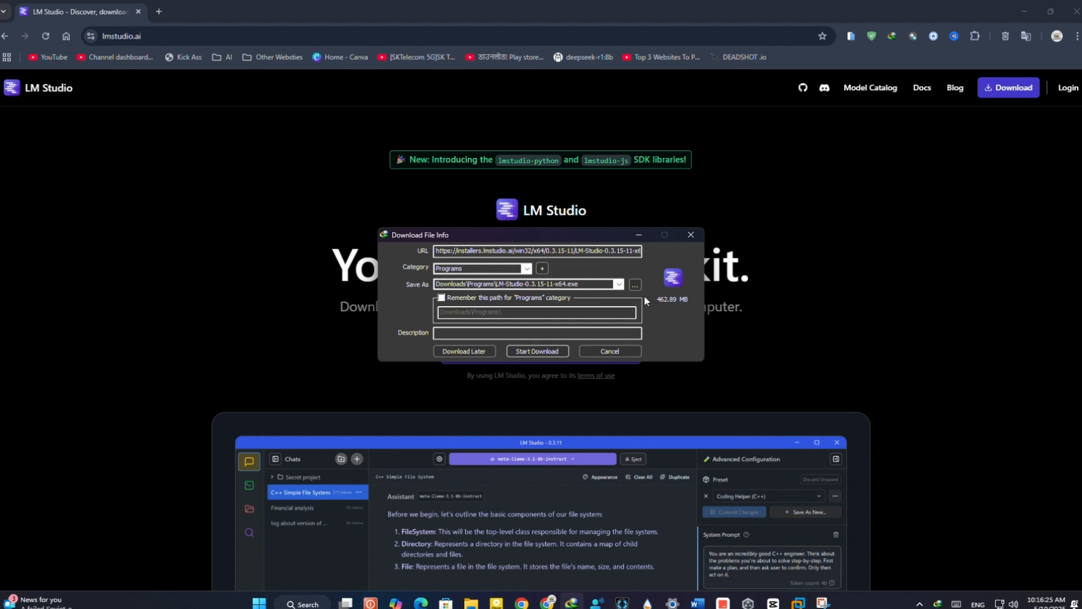
pyautogui.click(538, 352)
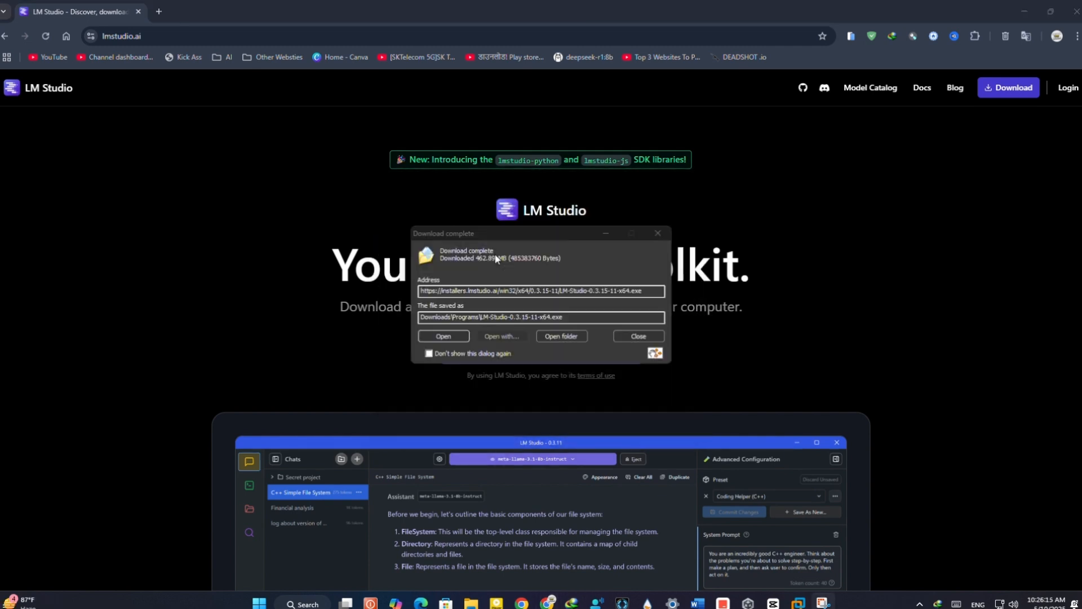
# Step: Run the downloaded installer, install LM Studio for the current user only in the default folder, and launch it
pyautogui.click(438, 333)
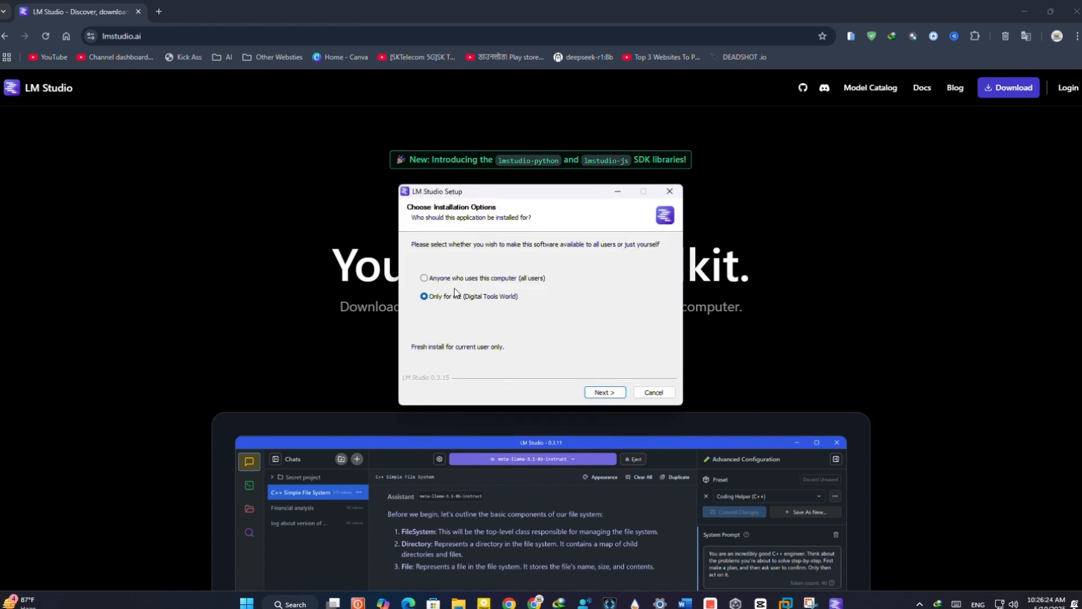
pyautogui.click(448, 277)
pyautogui.click(459, 296)
pyautogui.click(463, 276)
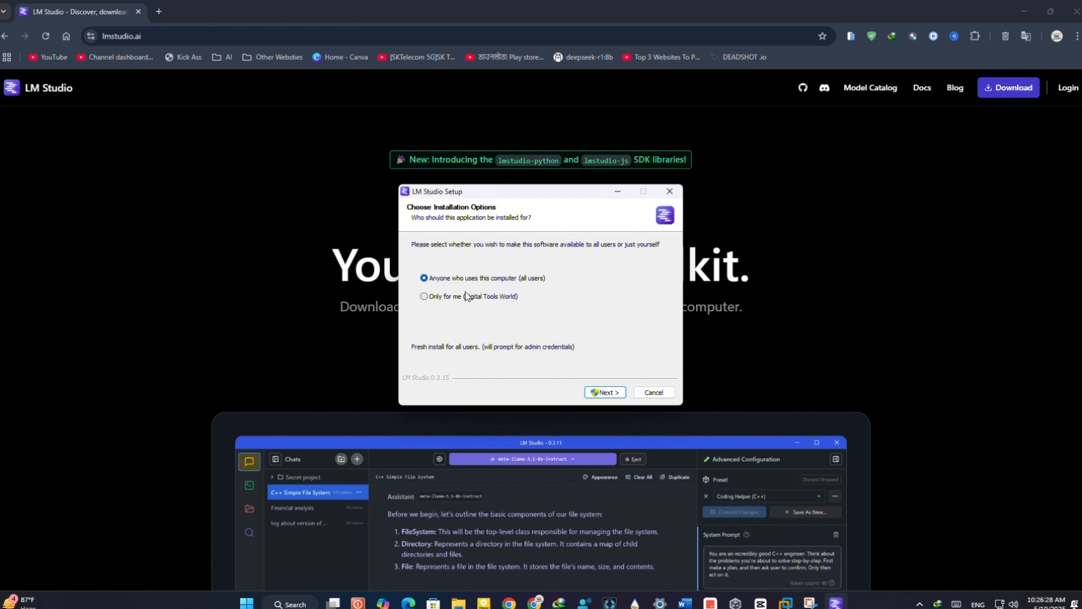
pyautogui.click(467, 296)
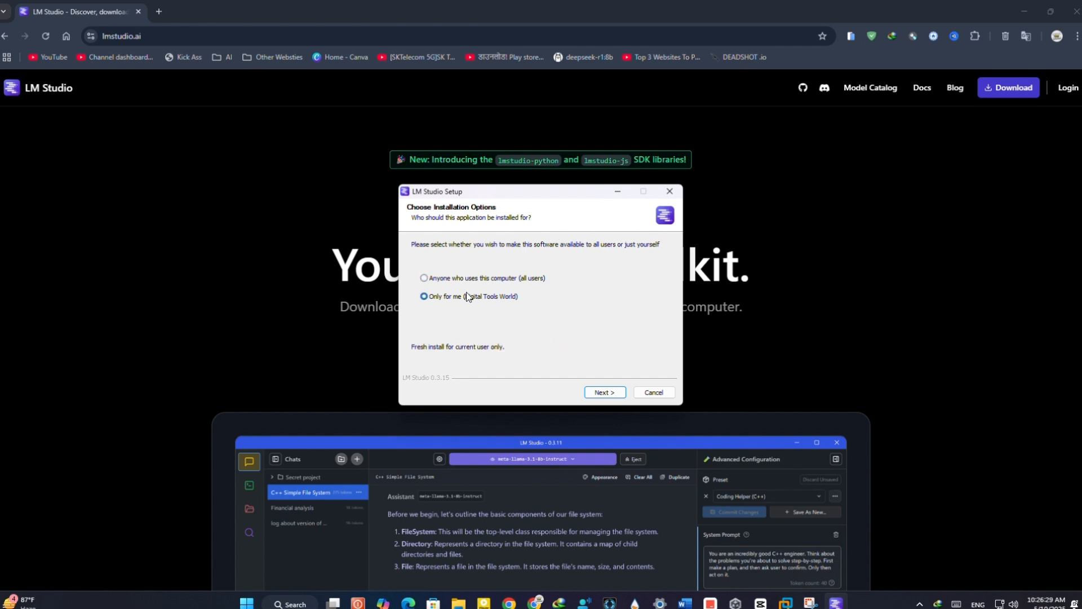
pyautogui.click(603, 391)
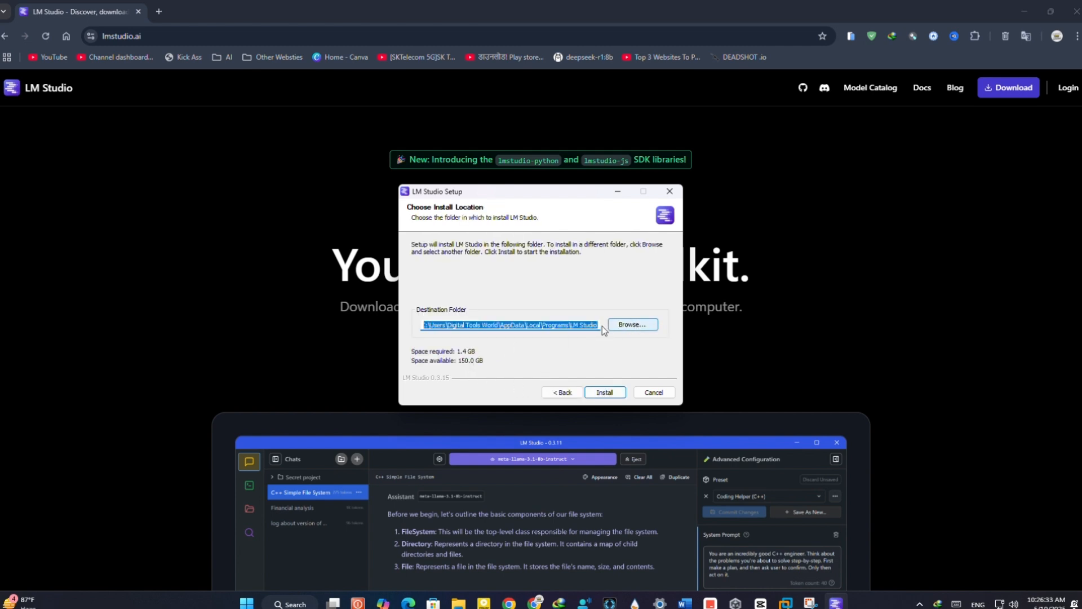
pyautogui.click(614, 395)
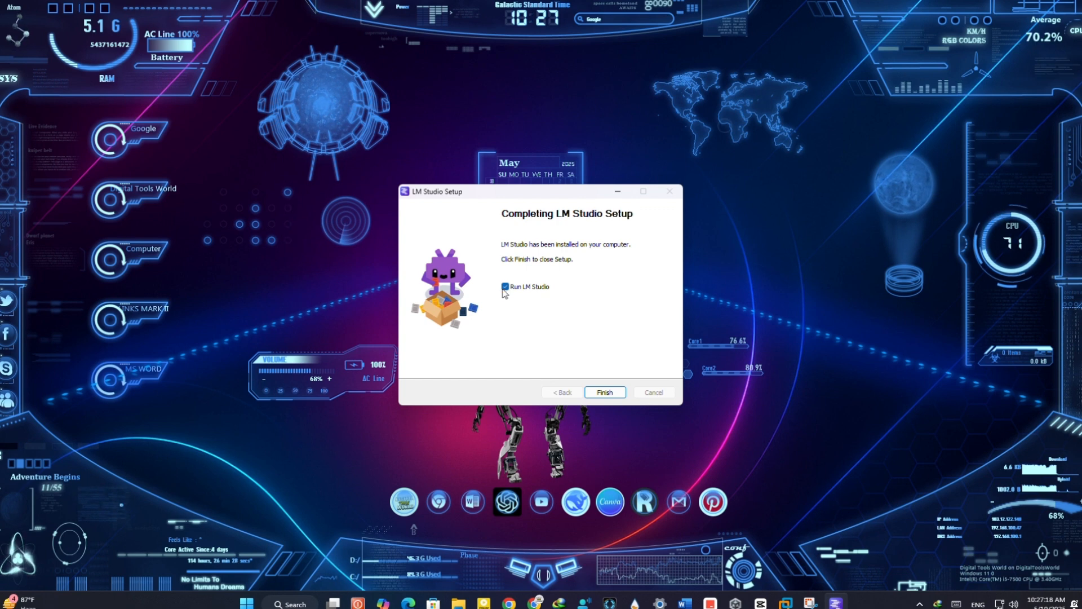
pyautogui.click(605, 397)
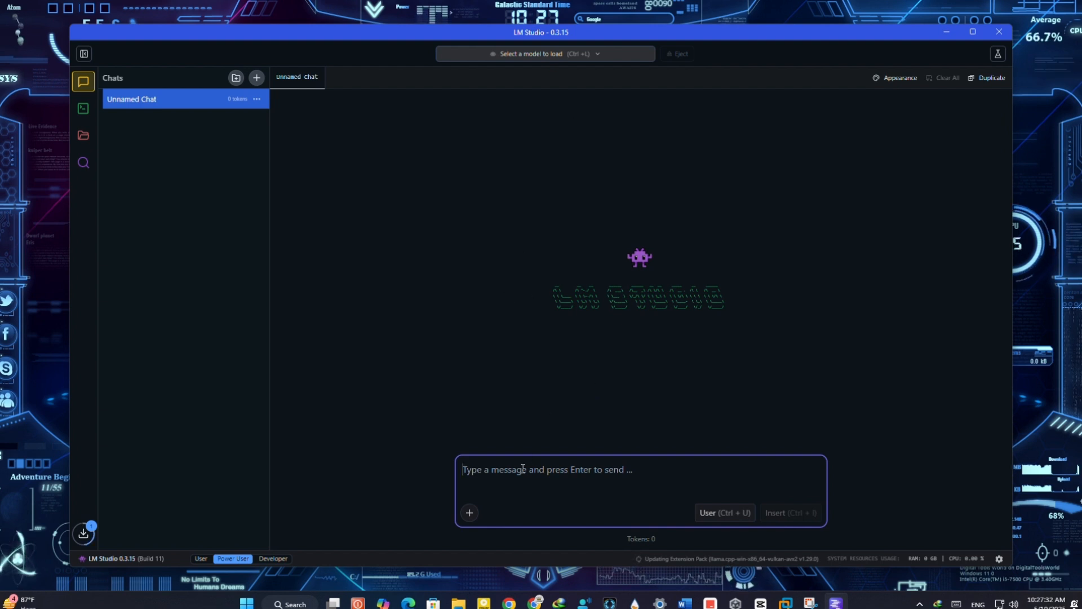
pyautogui.write('ak;sdjf;k')
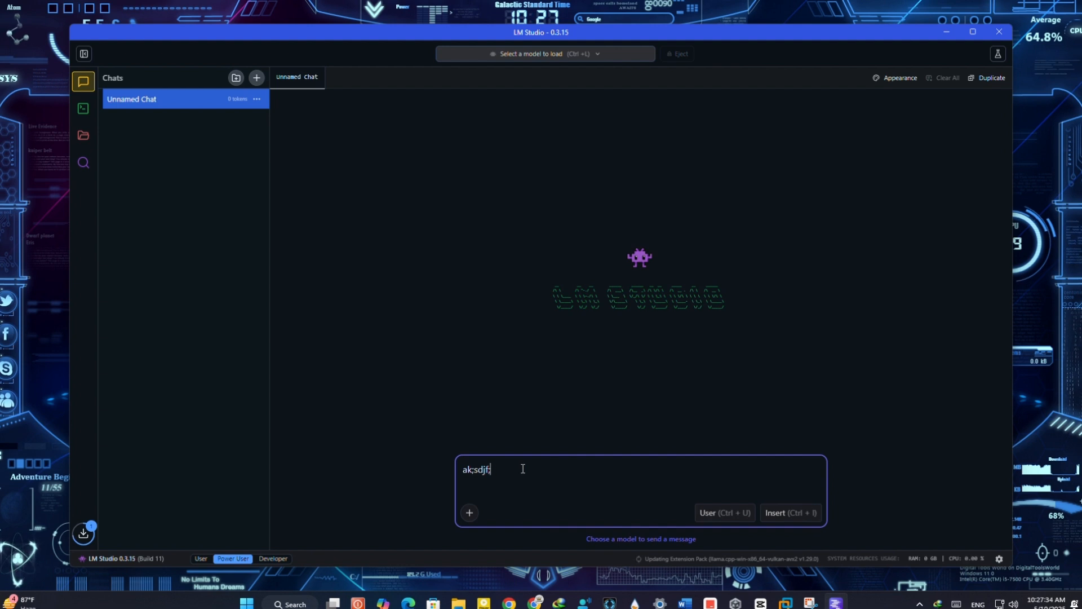
pyautogui.press('BackSpace')
pyautogui.press('BackSpace')
pyautogui.press('BackSpace')
pyautogui.press('BackSpace')
pyautogui.press('BackSpace')
pyautogui.press('BackSpace')
pyautogui.press('BackSpace')
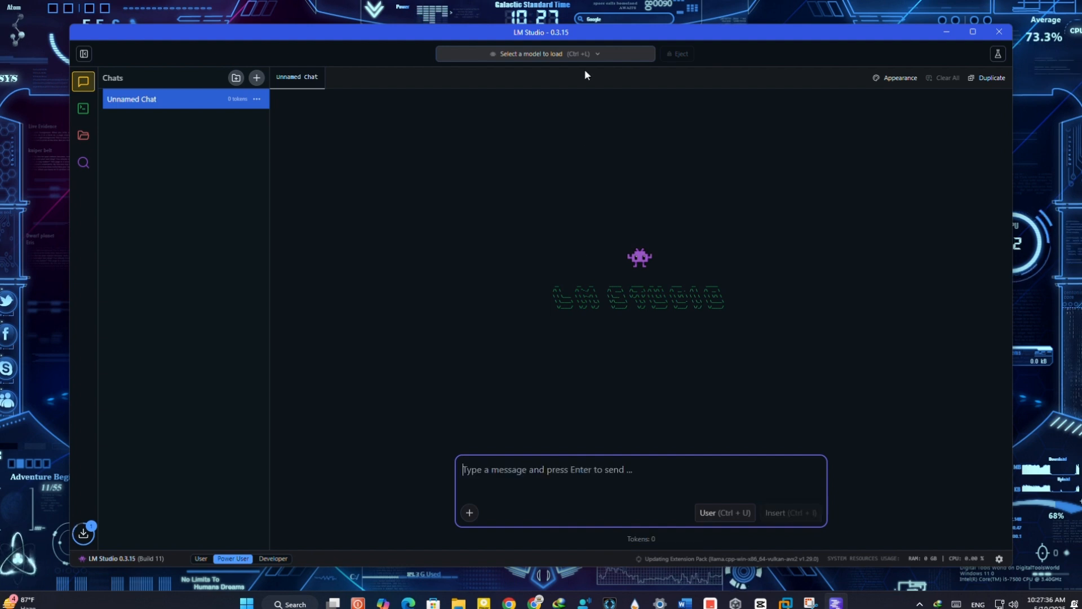
# Step: Check the model loader for available models, dismissing the LM Runtime update notice
pyautogui.click(569, 55)
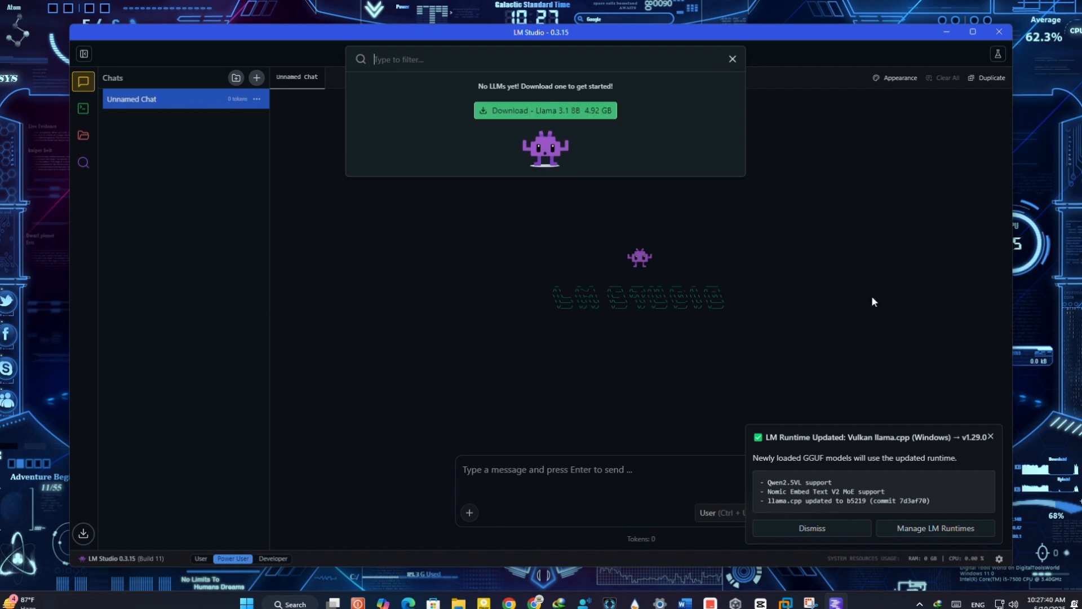
pyautogui.click(816, 533)
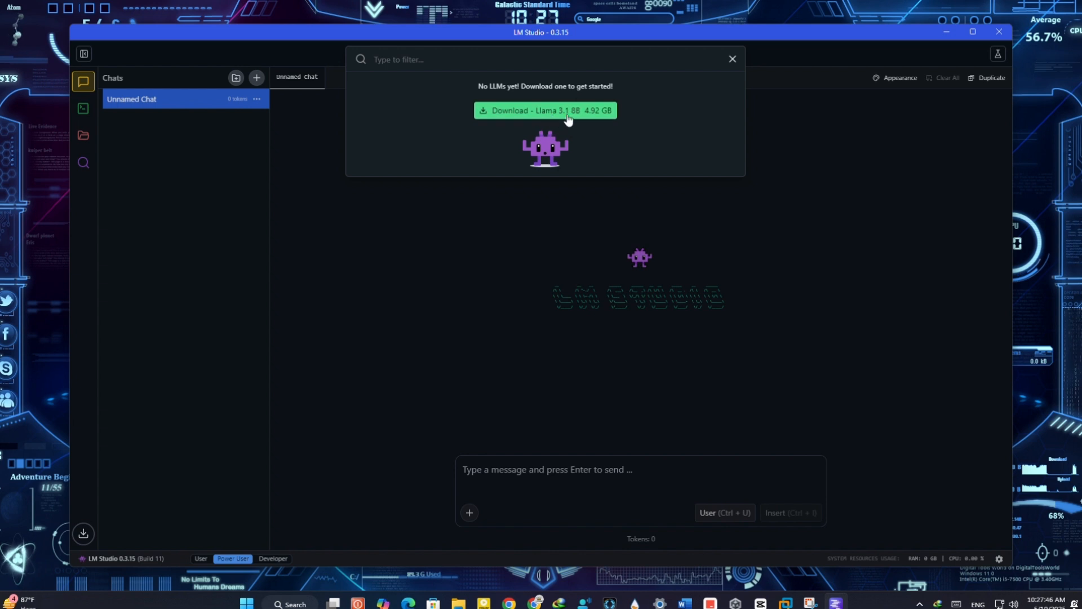
pyautogui.click(732, 59)
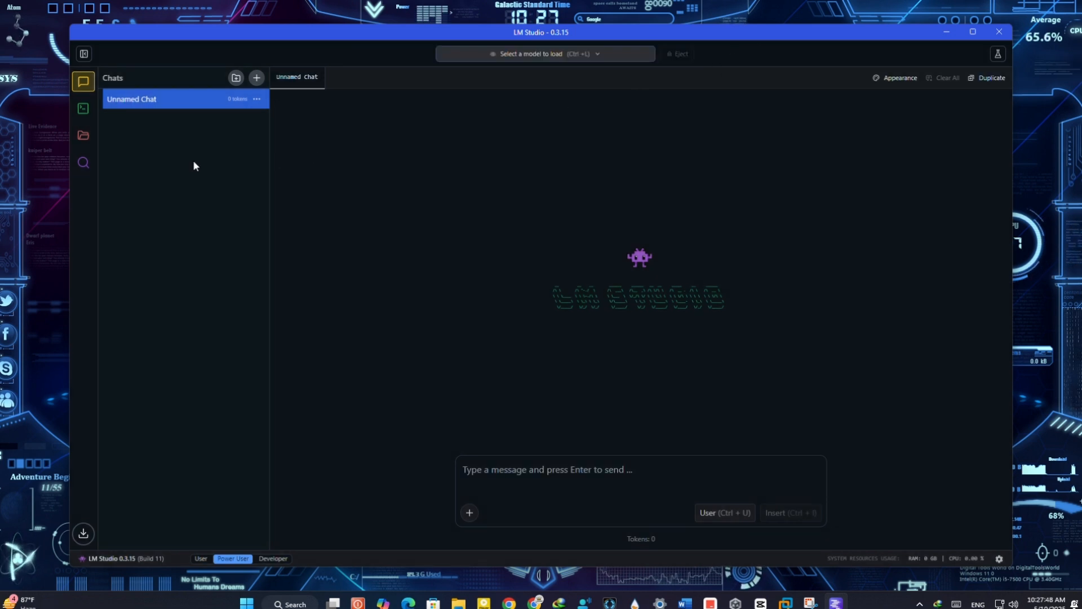
# Step: Browse the staff-picked models in Model Search and view the details of Qwen3 32B
pyautogui.click(84, 163)
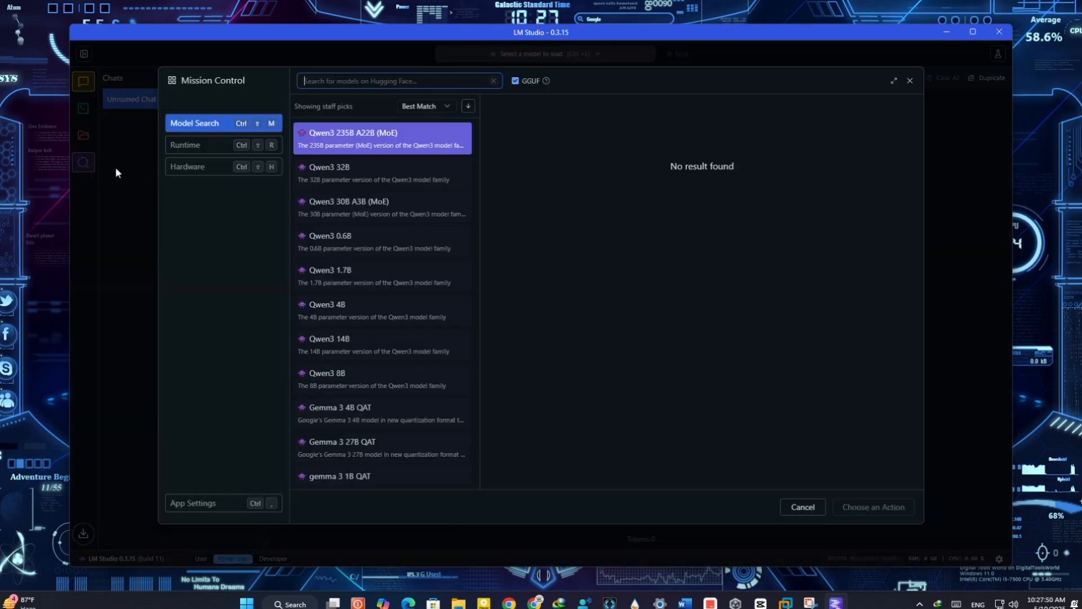
pyautogui.scroll(-5, 379, 280)
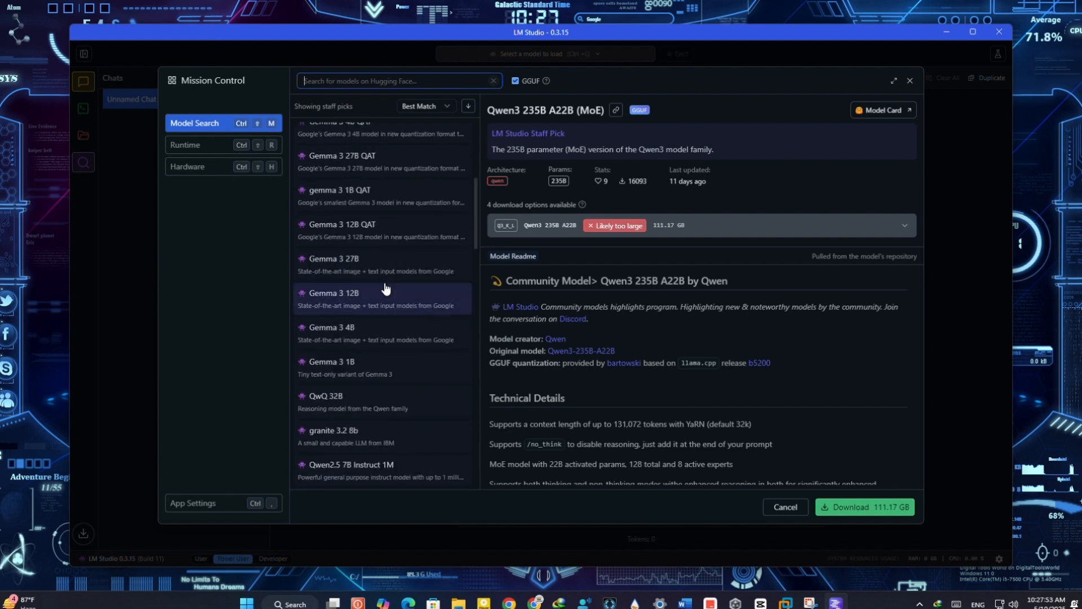
pyautogui.scroll(-10, 384, 226)
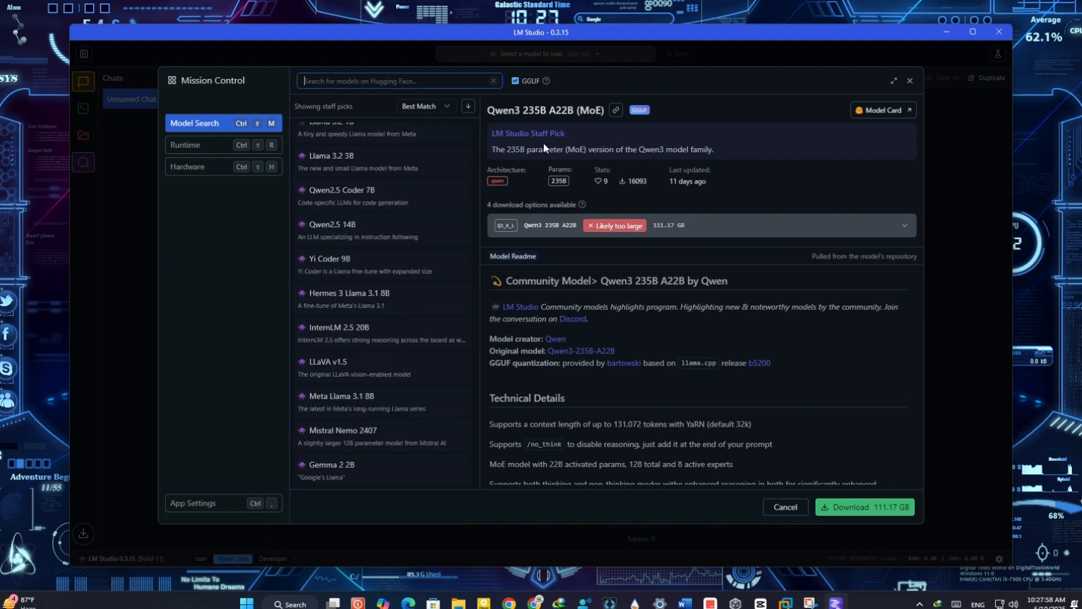
pyautogui.scroll(15, 472, 191)
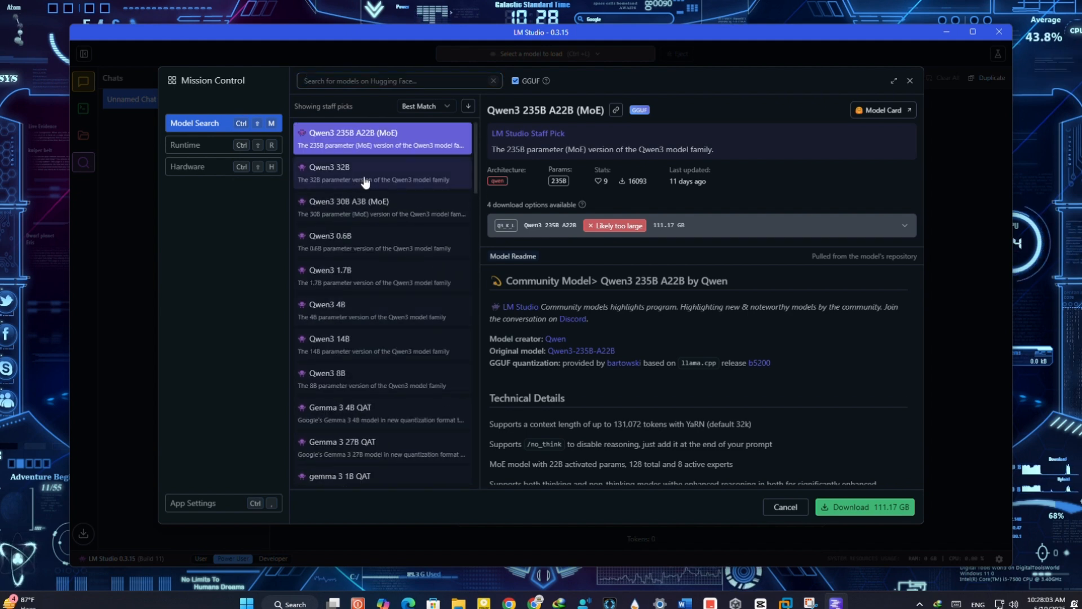
pyautogui.click(365, 181)
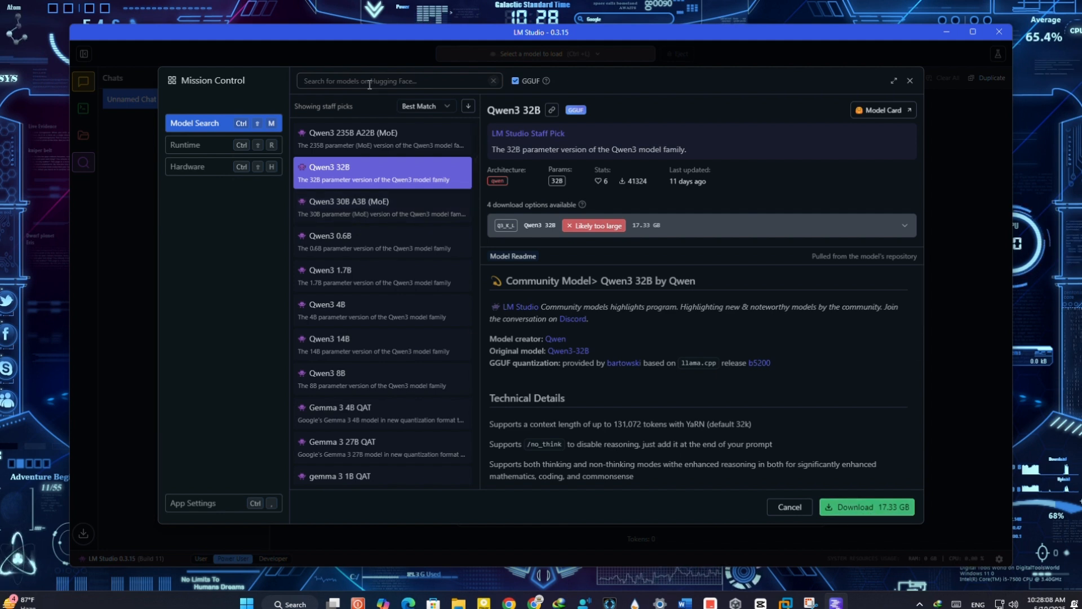
# Step: Search the models for "deepseek", compare the DeepSeek entries, and download DeepSeek R1 Distill (Qwen 7B)
pyautogui.write('deepseek')
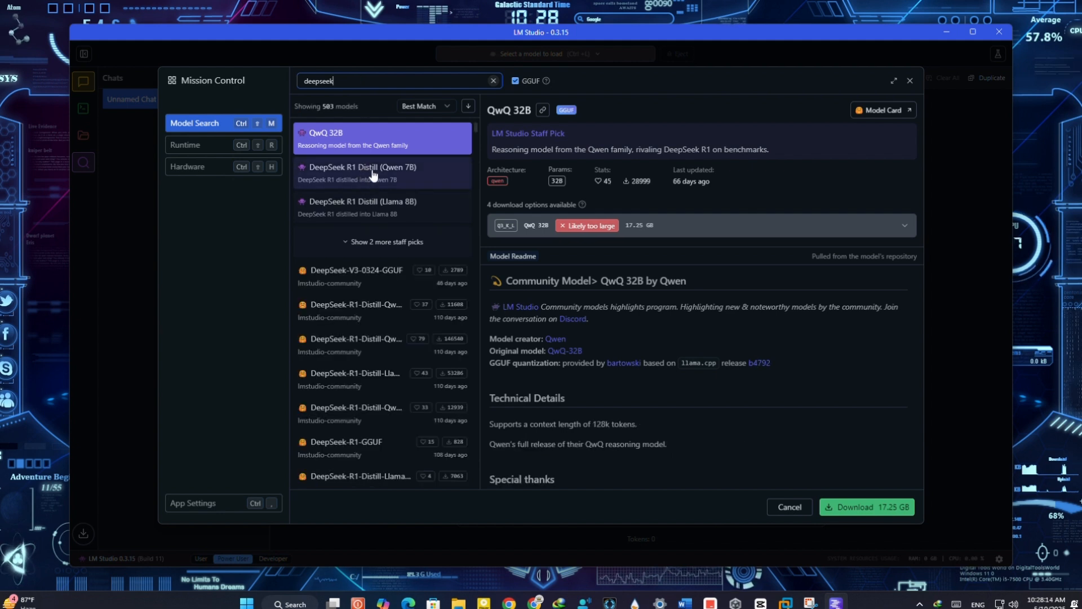
pyautogui.click(372, 284)
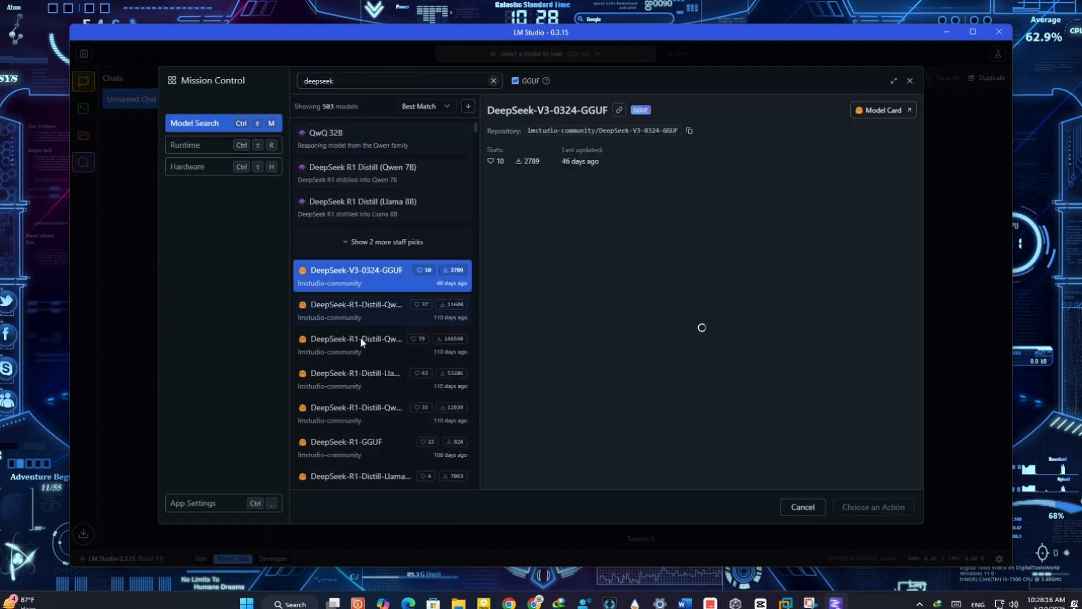
pyautogui.click(439, 209)
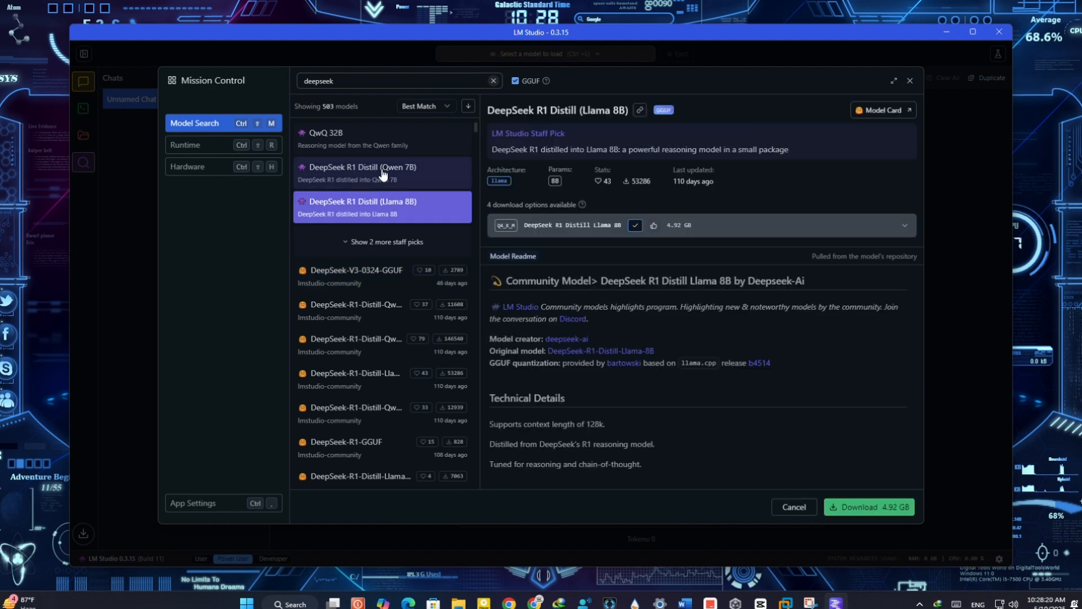
pyautogui.click(383, 173)
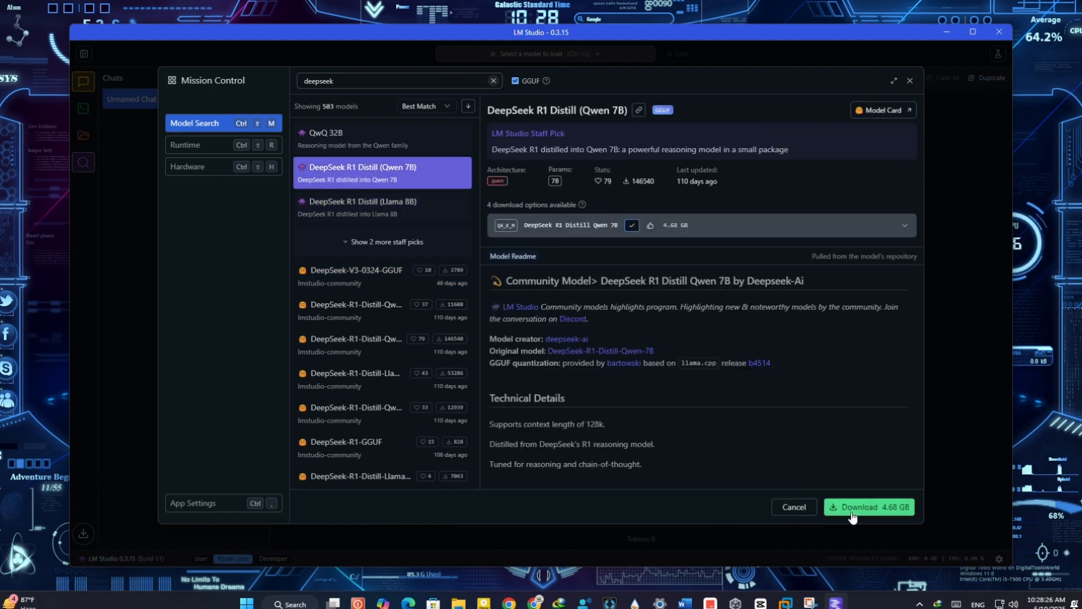
pyautogui.click(870, 514)
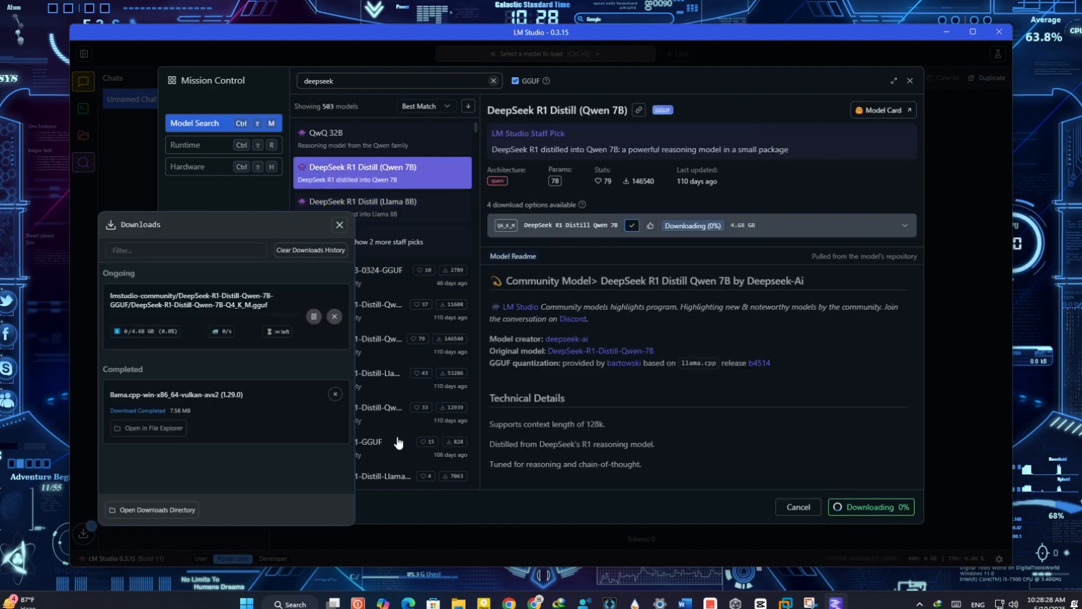
# Step: Remove the completed llama.cpp entry from the downloads list, and close the list and the download completion notice
pyautogui.click(335, 394)
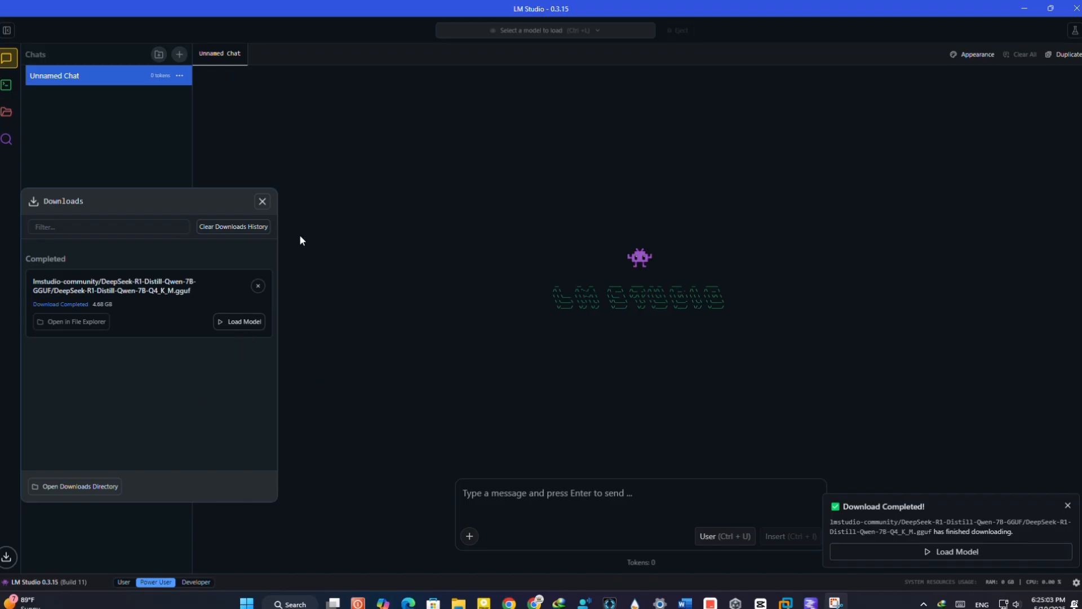
pyautogui.click(264, 201)
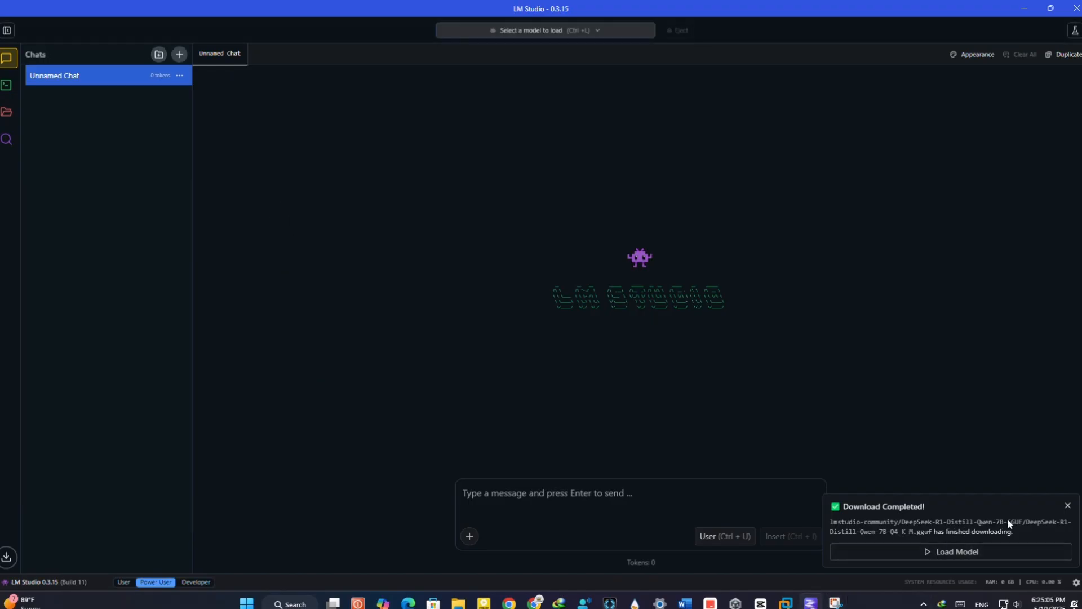
pyautogui.click(1069, 506)
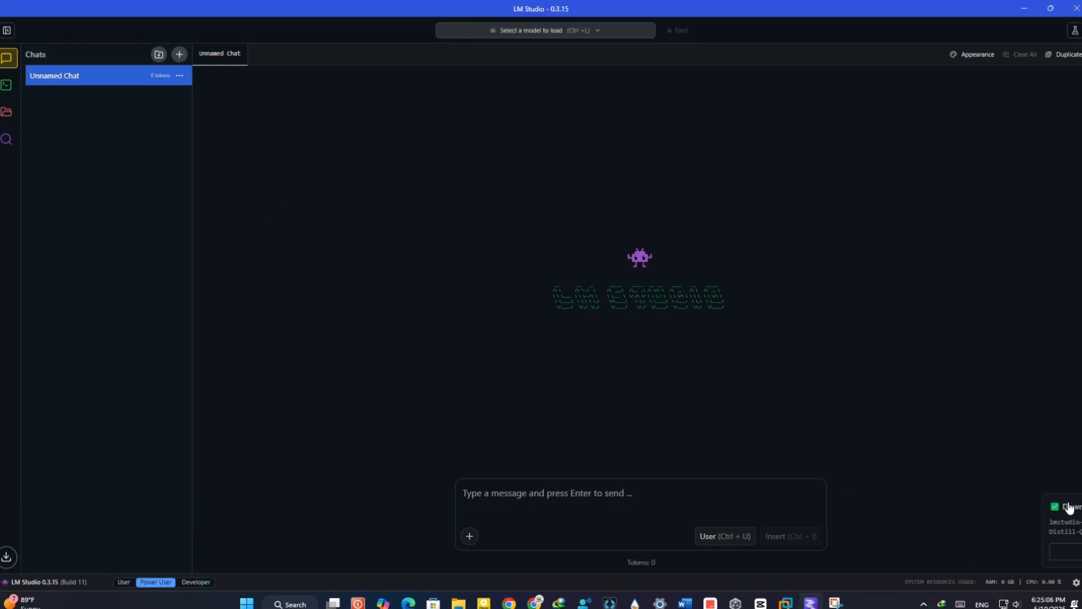
# Step: Load the DeepSeek R1 Distill Qwen 7B model into the chat
pyautogui.click(635, 32)
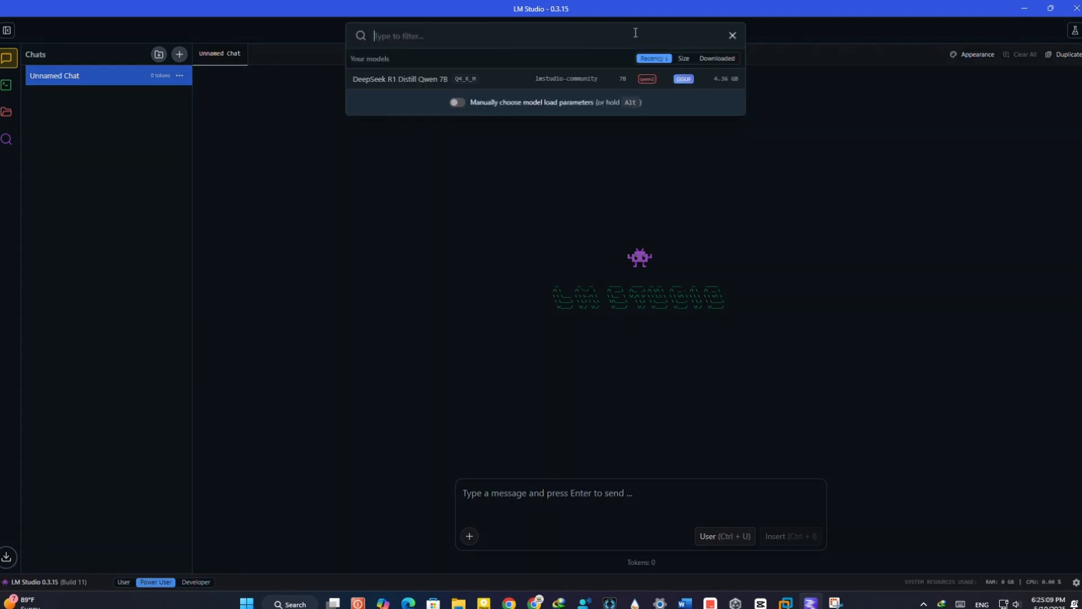
pyautogui.click(489, 83)
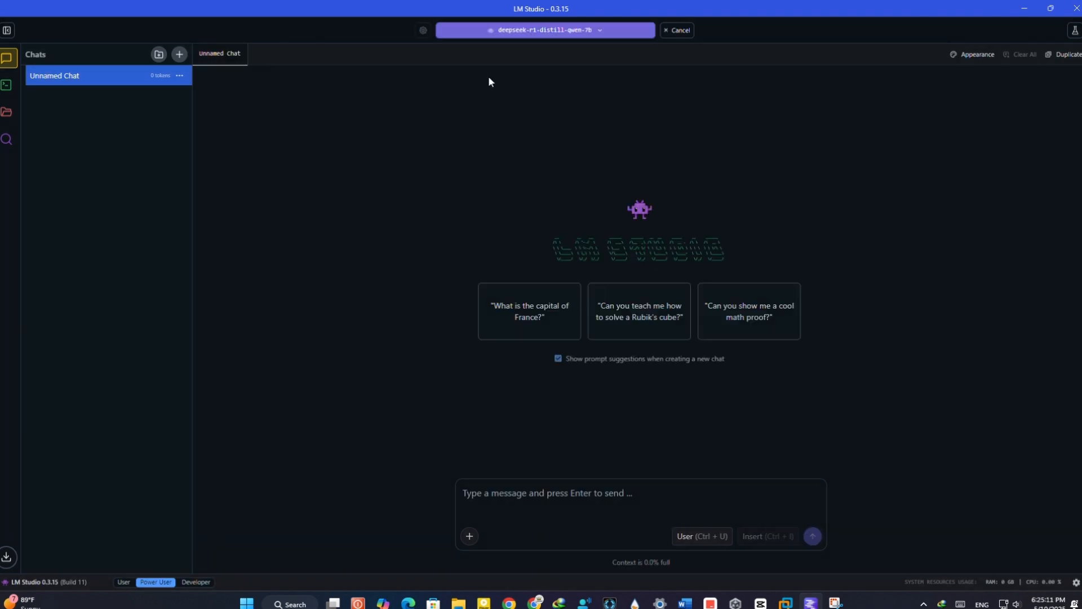
# Step: Send the suggested prompt "What is the capital of France?" and expand the model's thoughts
pyautogui.click(535, 495)
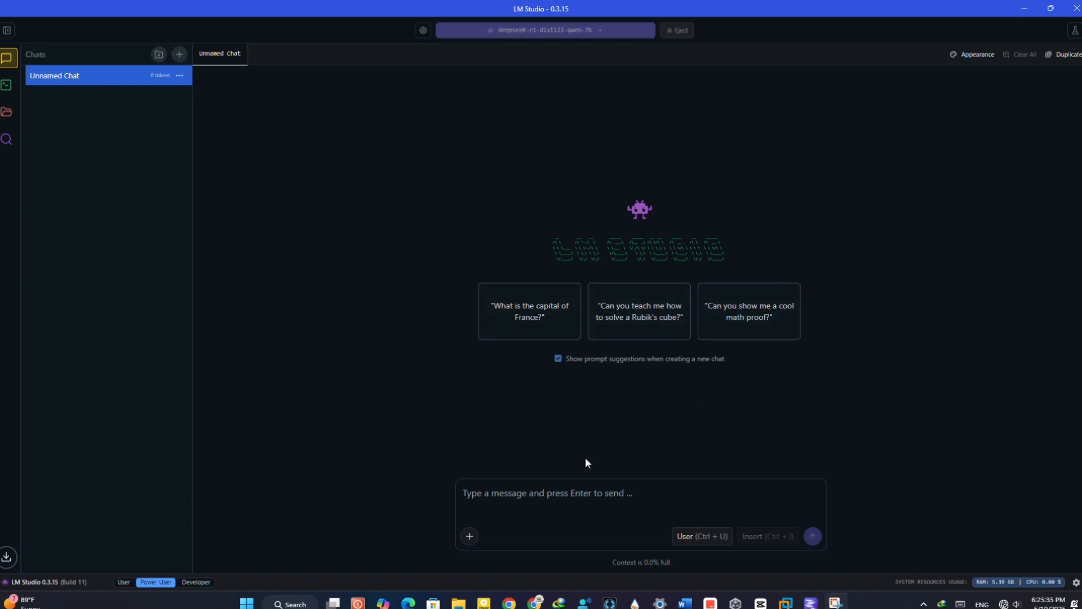
pyautogui.click(571, 310)
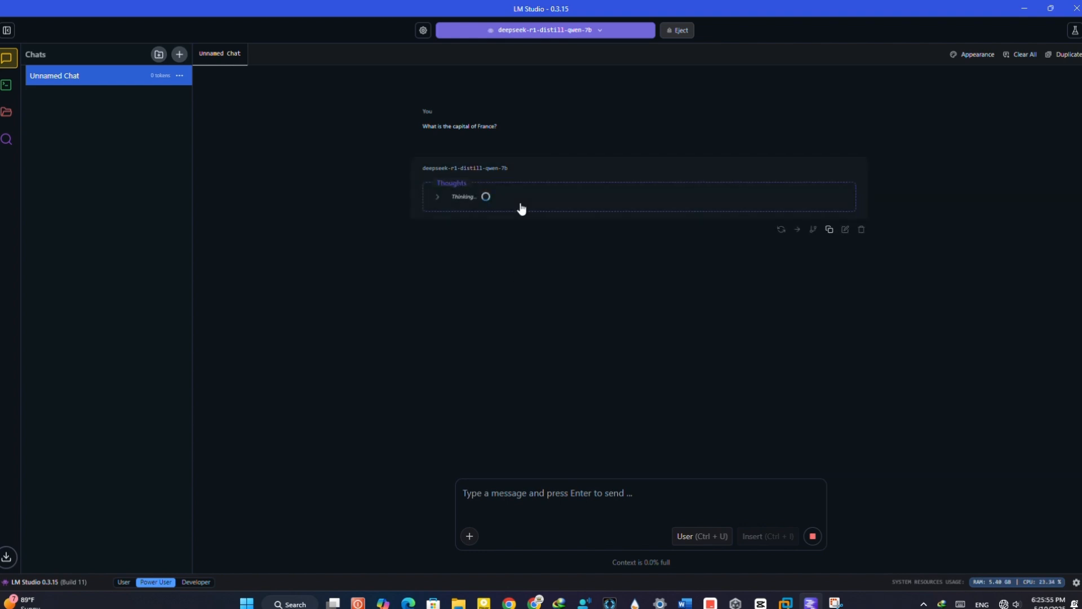
pyautogui.click(435, 197)
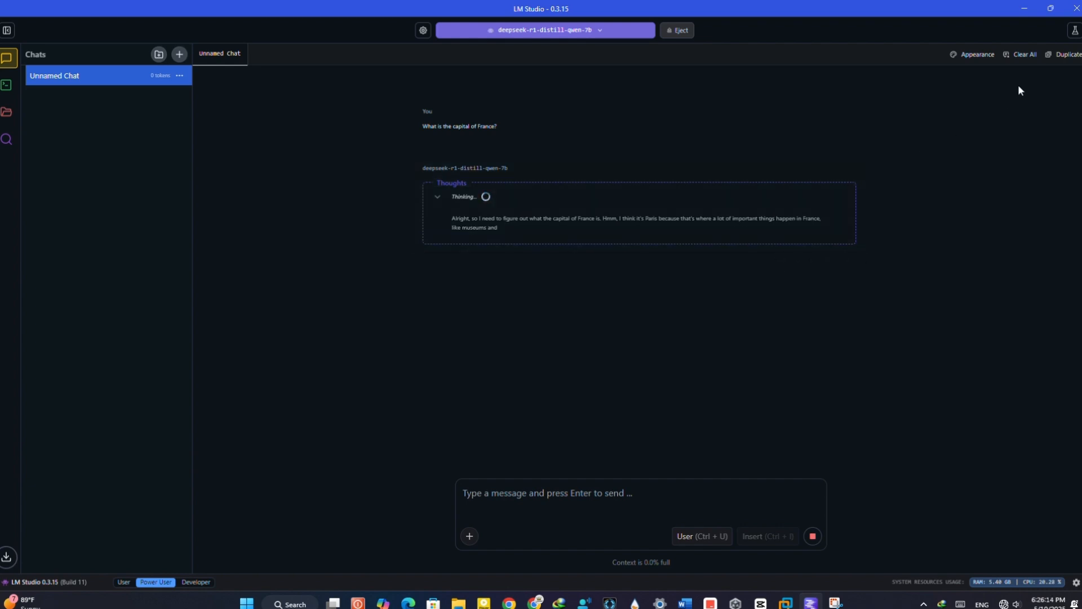
# Step: Increase the chat font size in the appearance settings to a little over a third of its range
pyautogui.click(968, 55)
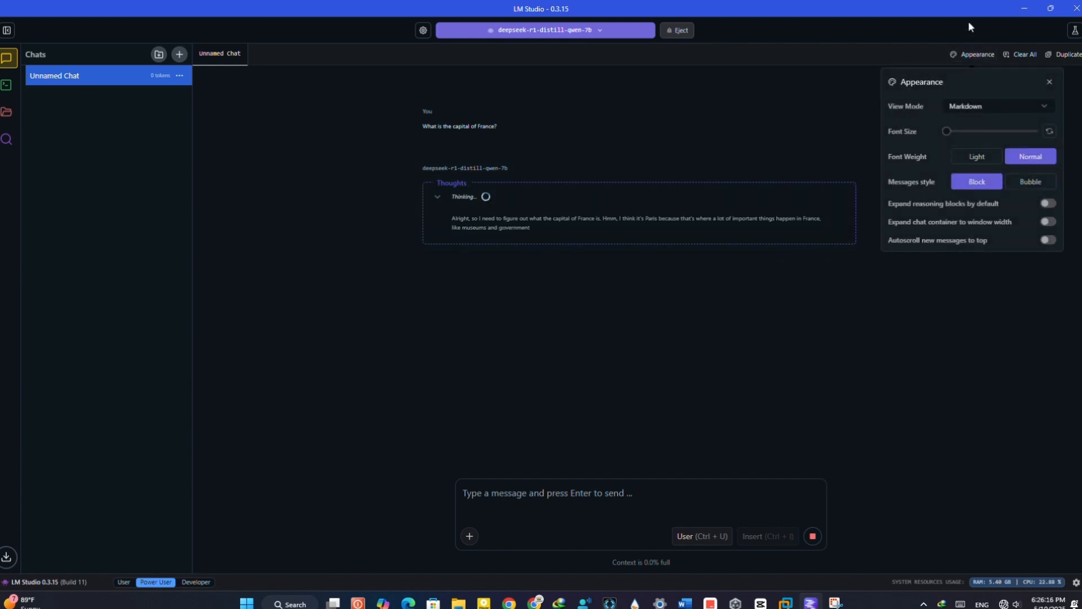
pyautogui.moveTo(945, 129); pyautogui.dragTo(978, 123)
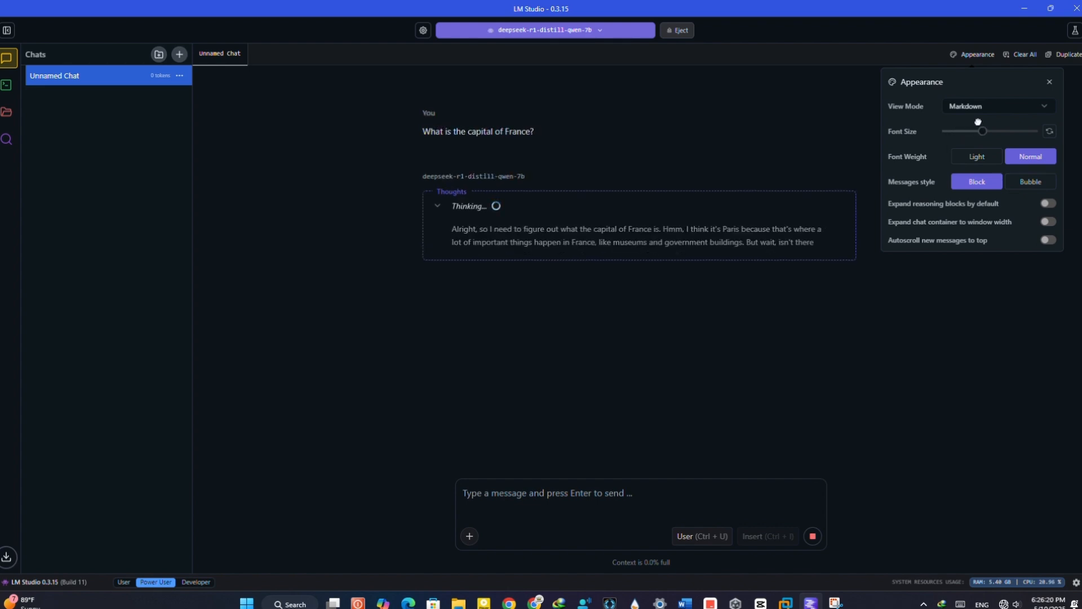
# Step: Try the Plaintext and Monospace view modes and the Light font weight, returning to Markdown and Normal
pyautogui.click(979, 108)
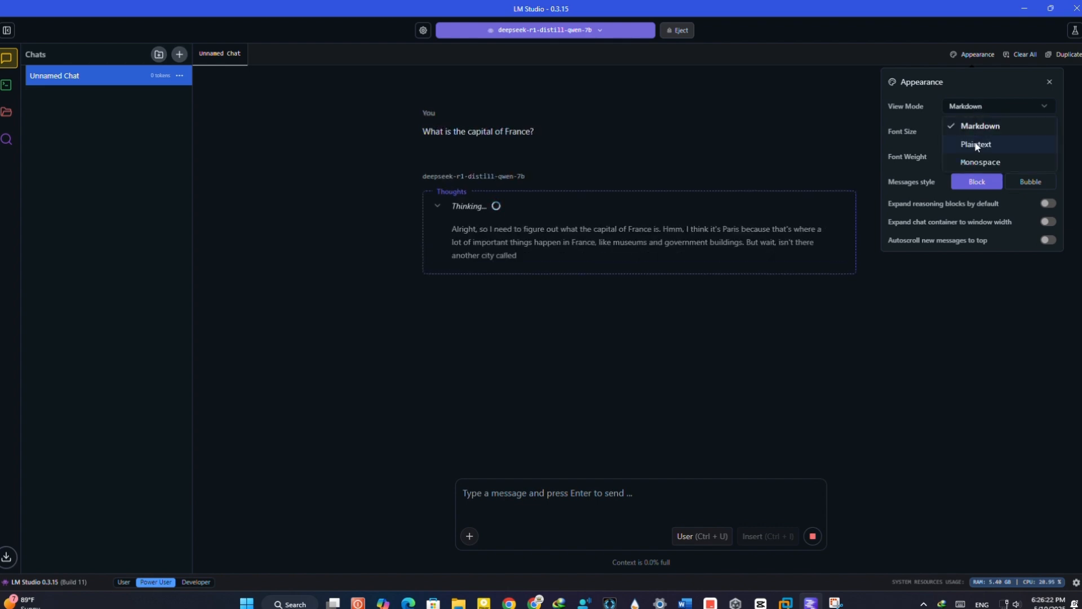
pyautogui.click(977, 141)
pyautogui.click(975, 110)
pyautogui.click(975, 160)
pyautogui.click(973, 110)
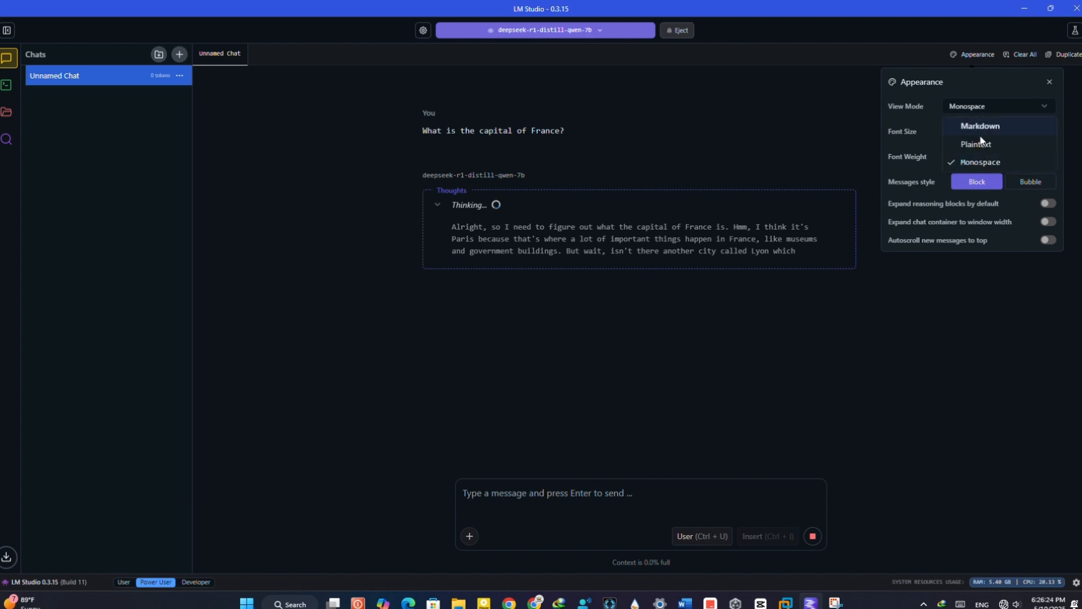
pyautogui.click(981, 125)
pyautogui.click(978, 156)
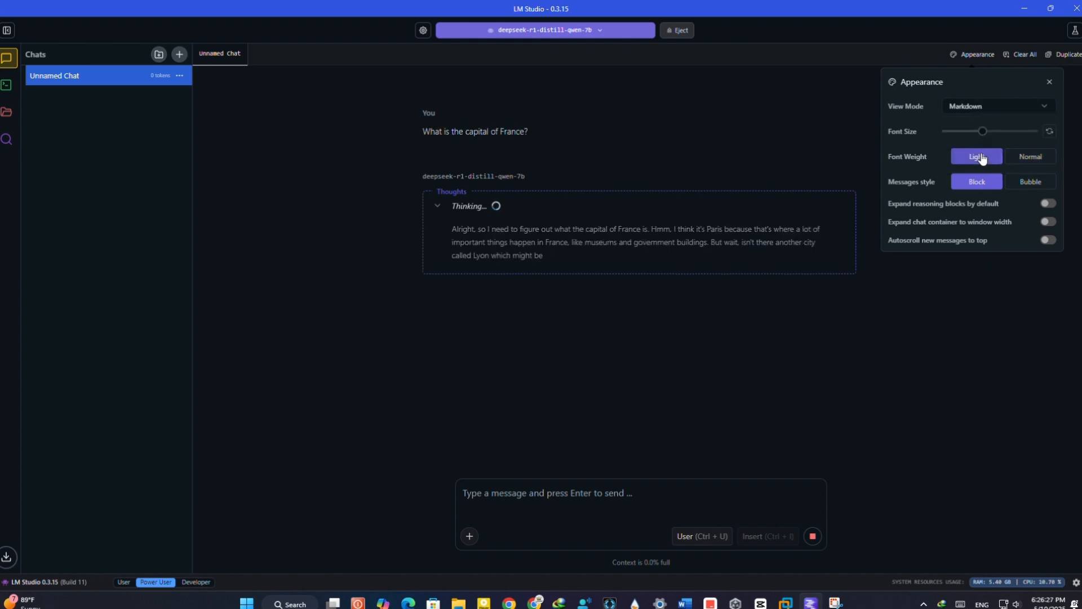
pyautogui.click(1029, 162)
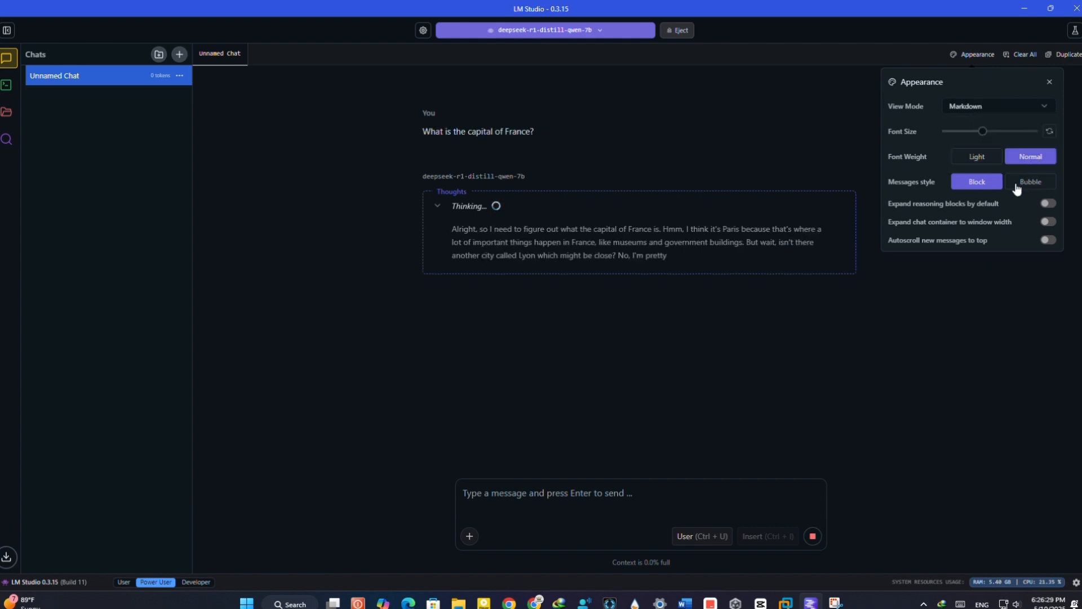
# Step: Set the messages style to Bubble and close the appearance settings
pyautogui.click(1029, 185)
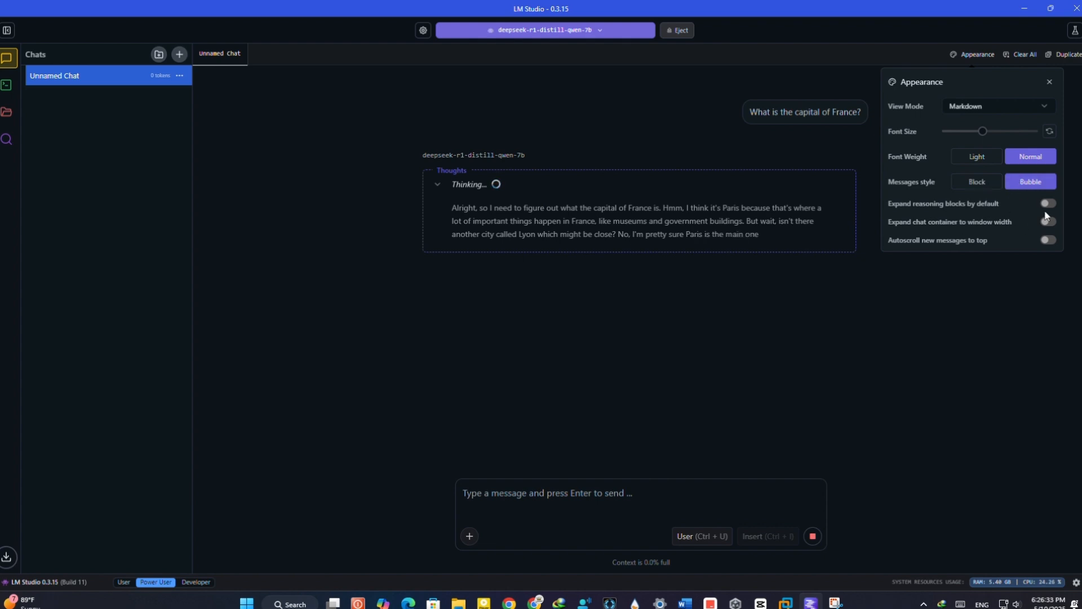
pyautogui.click(824, 280)
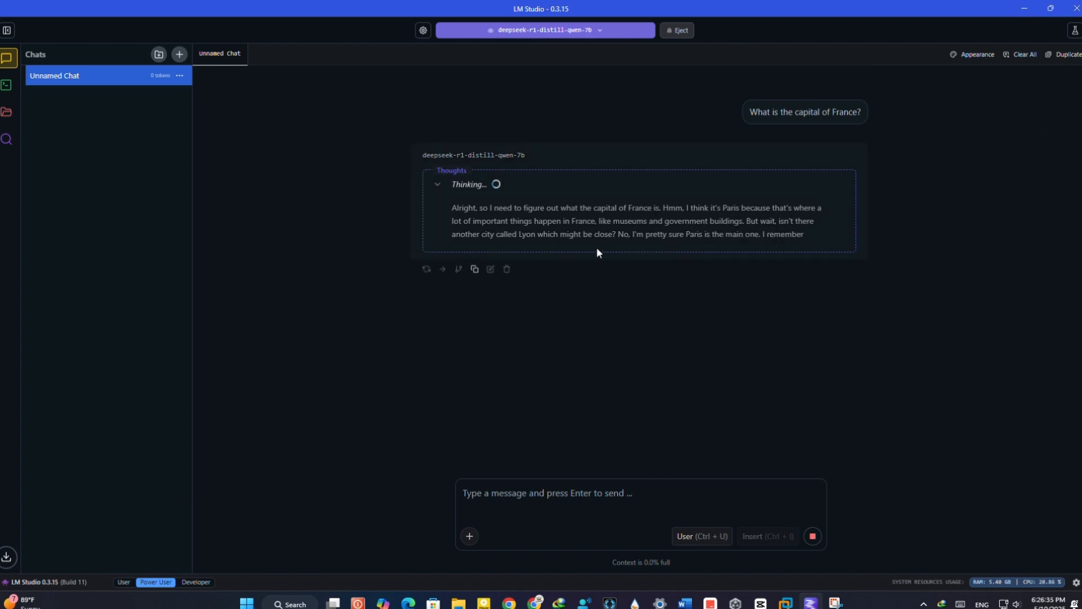
# Step: Collapse the model's thoughts above its reply and briefly highlight part of the answer about the capital of France
pyautogui.click(437, 185)
pyautogui.click(437, 184)
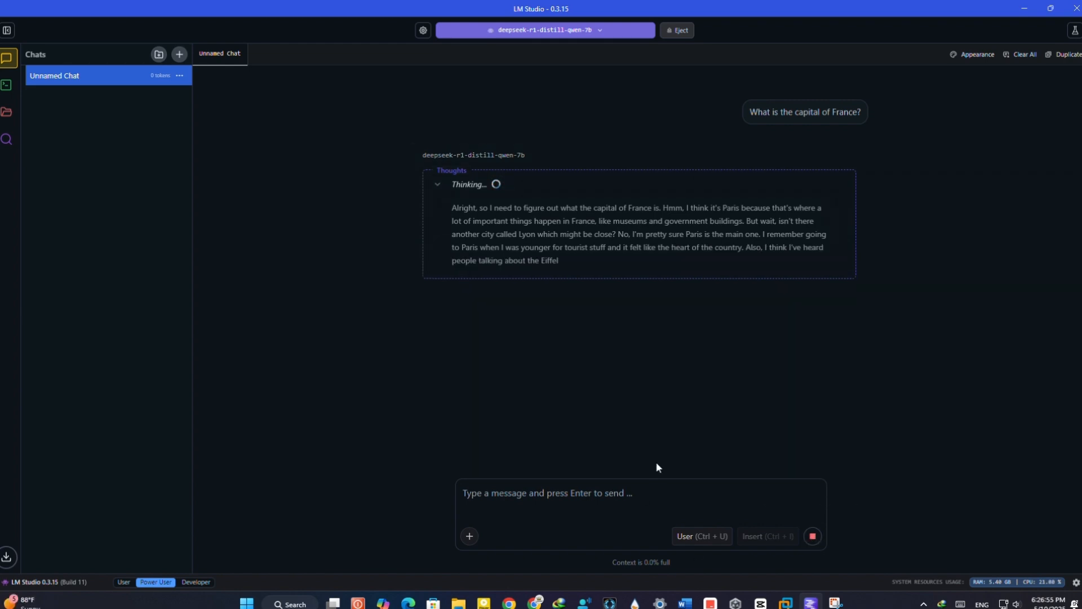
pyautogui.moveTo(961, 586)
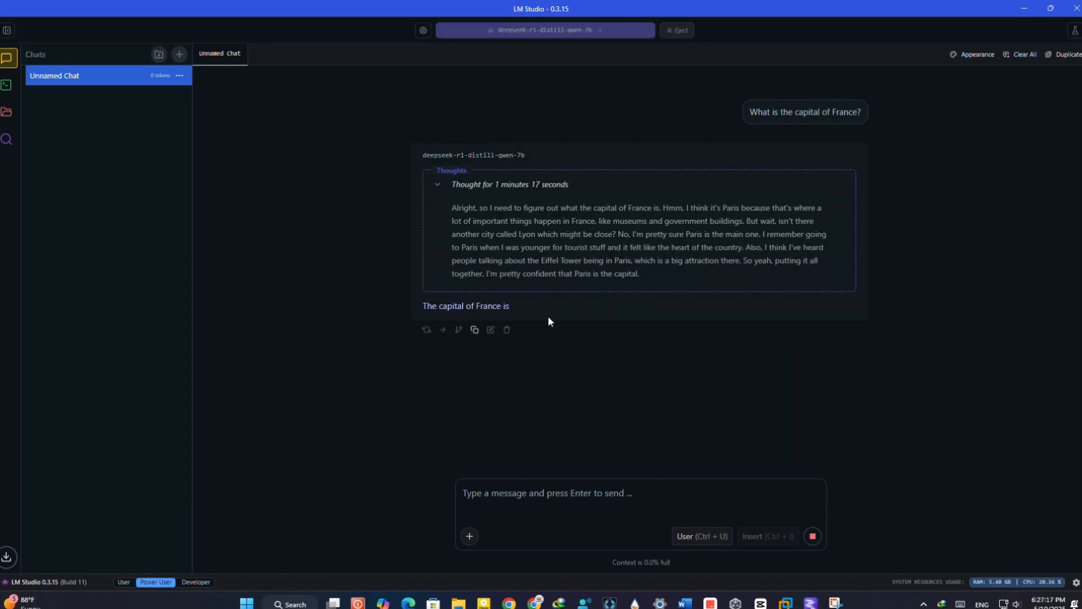
pyautogui.click(454, 186)
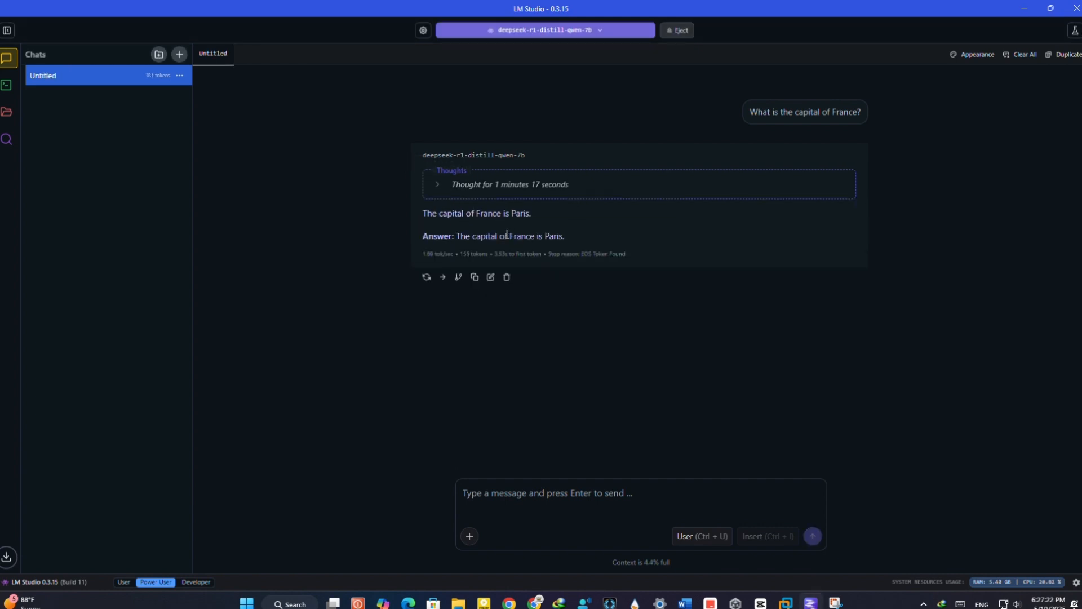
pyautogui.moveTo(521, 235); pyautogui.dragTo(535, 234)
pyautogui.click(559, 223)
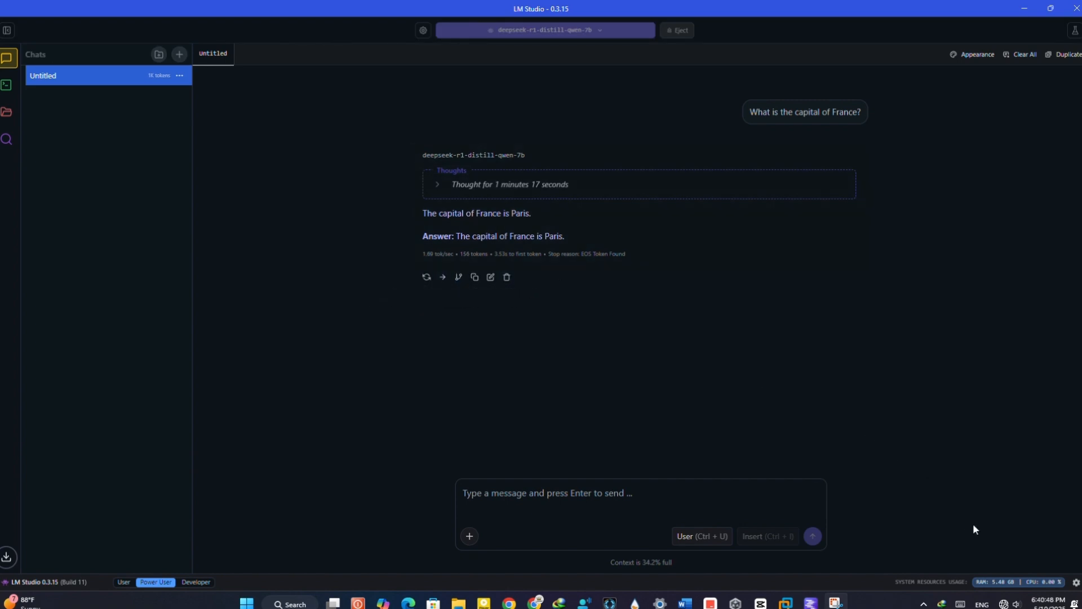
# Step: Bring up the option to unload all models from the system resources usage display
pyautogui.moveTo(999, 577)
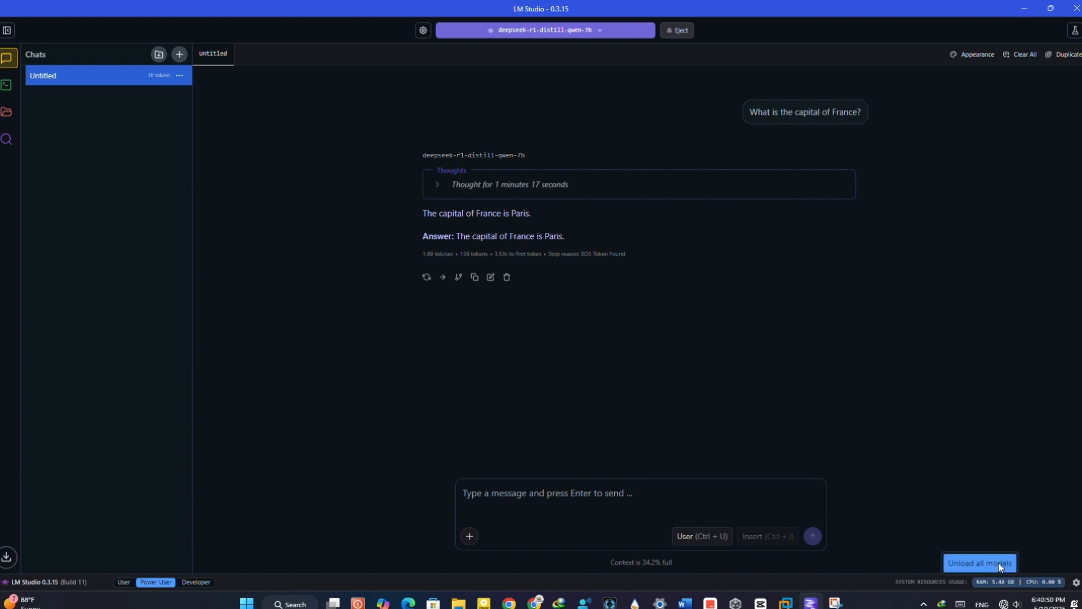